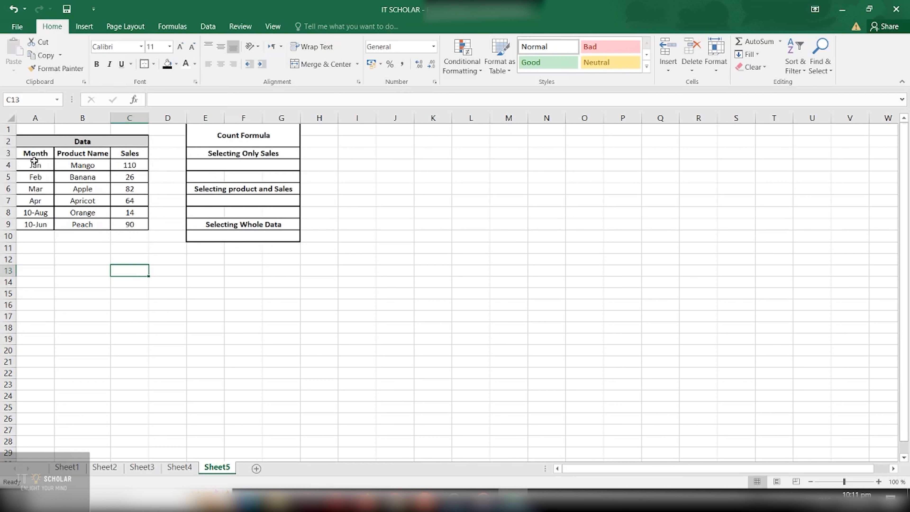
Examine the Data table in A2:C9, including its Product Name and Sales headings and the records below.
mouse_move(19, 132)
mouse_down()
mouse_move(89, 154)
mouse_move(105, 223)
mouse_up()
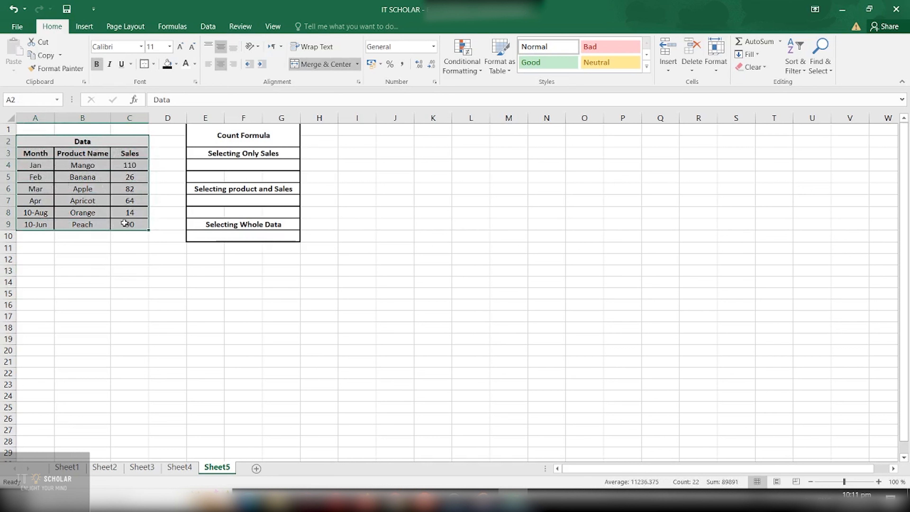
click(155, 219)
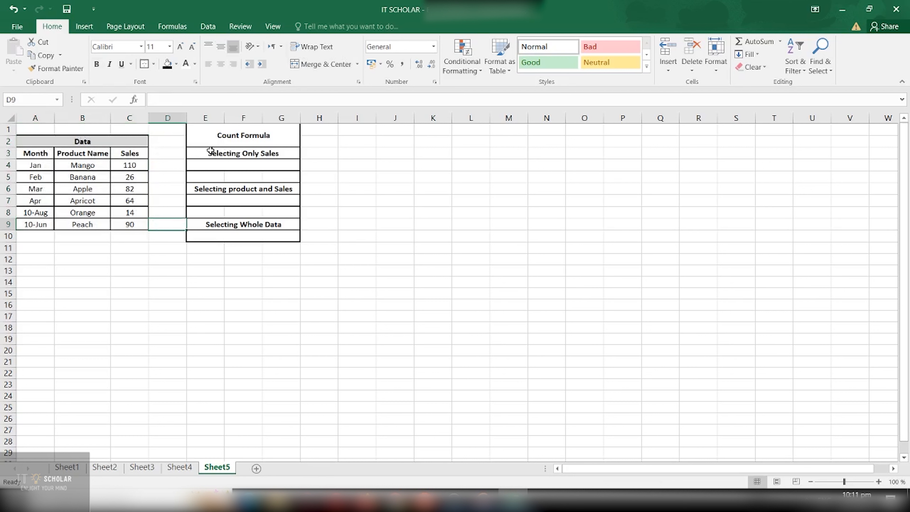
click(118, 153)
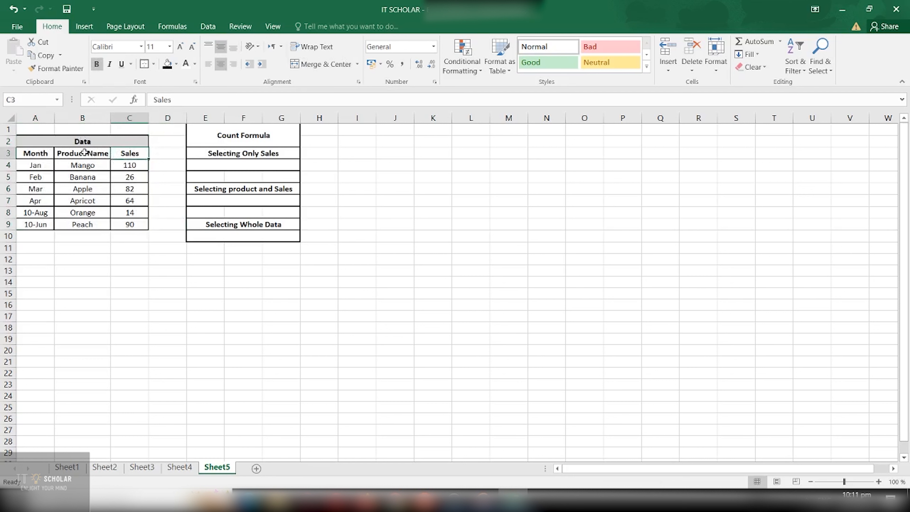
drag(90, 154, 125, 154)
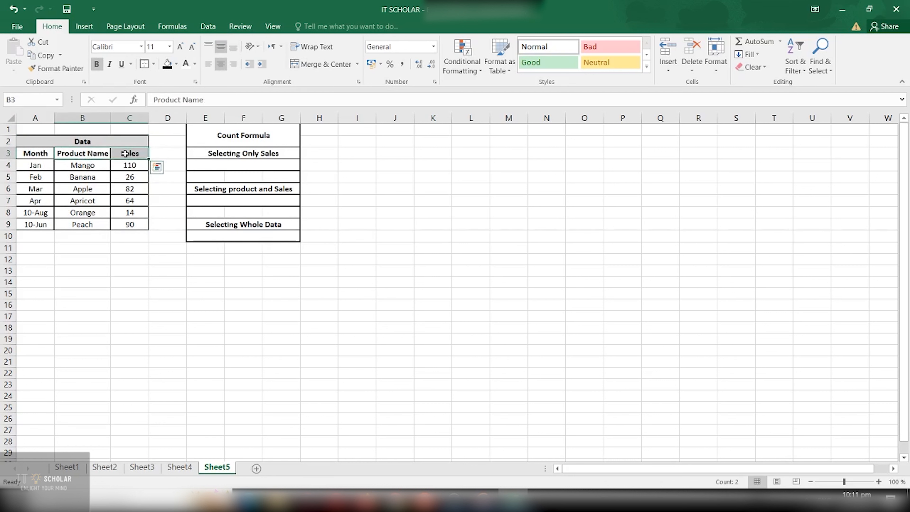
click(90, 188)
drag(36, 158, 120, 226)
click(164, 201)
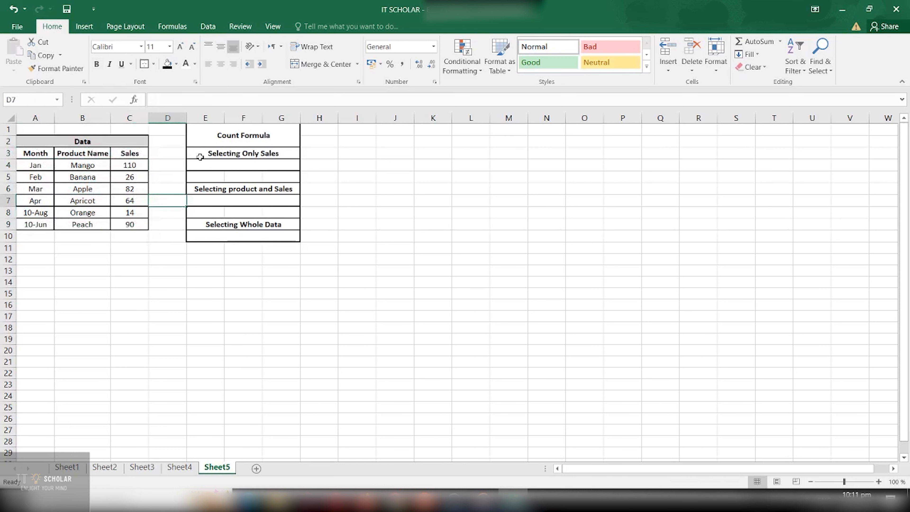
Enter =COUNT(C3:C9) in cell E4 under Selecting Only Sales to count the numeric cells of the Sales column.
click(240, 165)
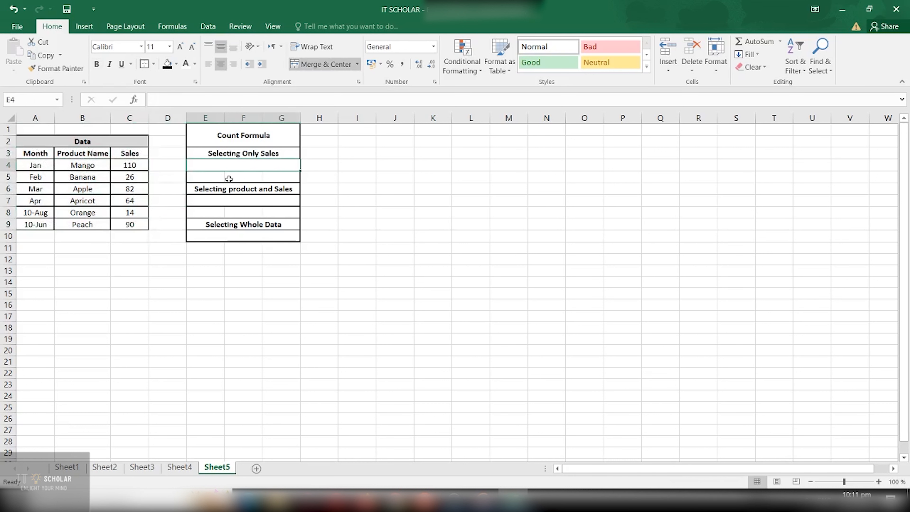
text(=)
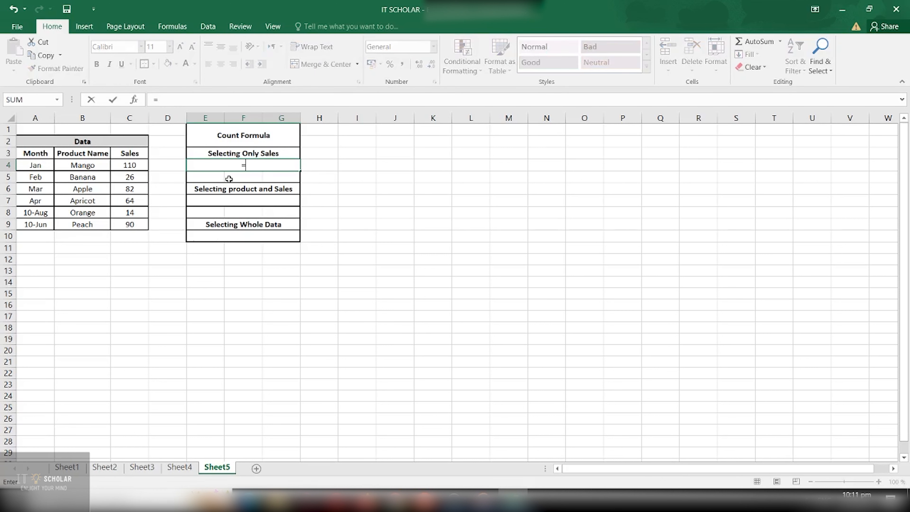
text(COUN)
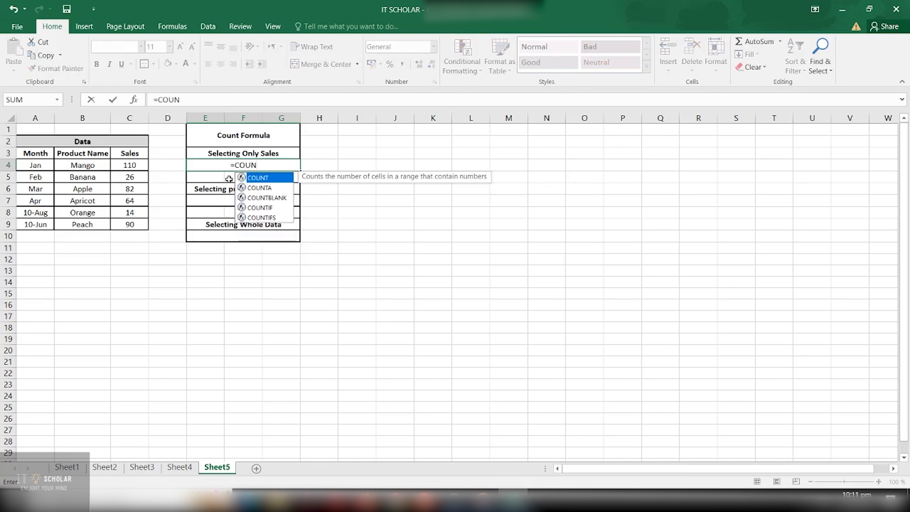
text(T()
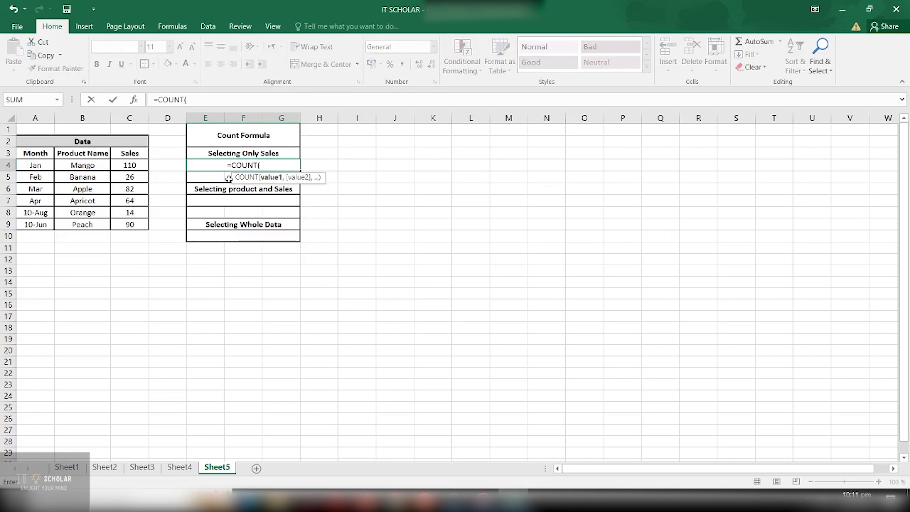
text(C3)
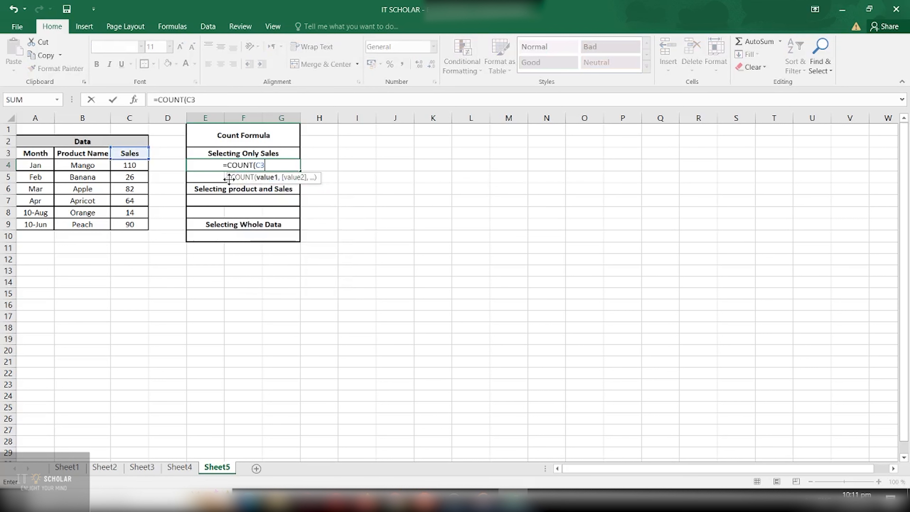
text(:)
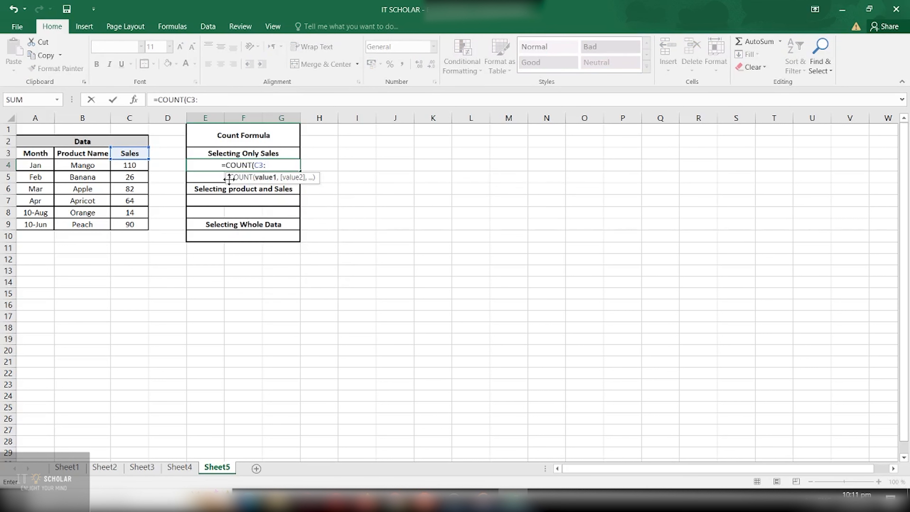
text(C9)
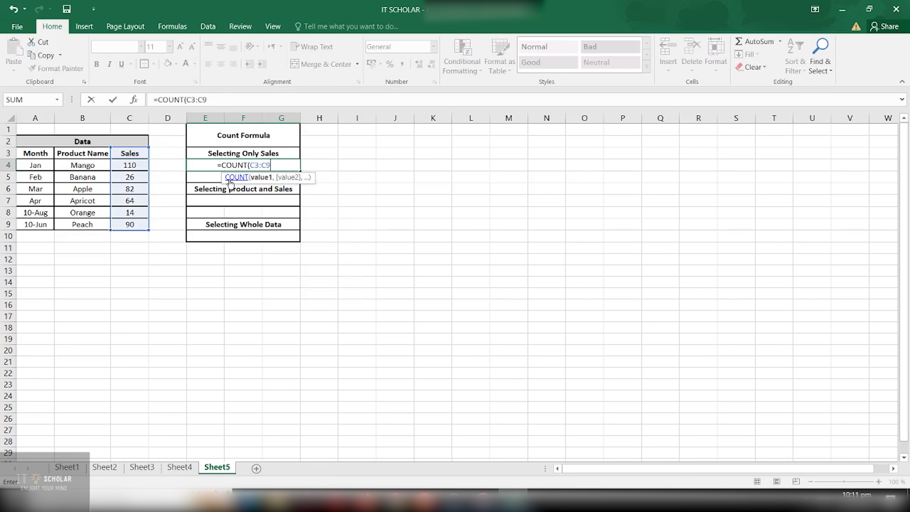
text())
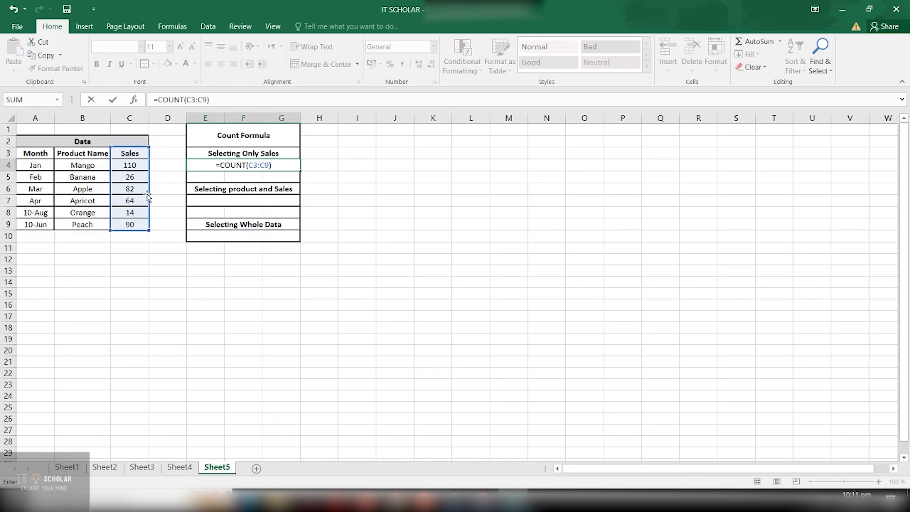
key(Return)
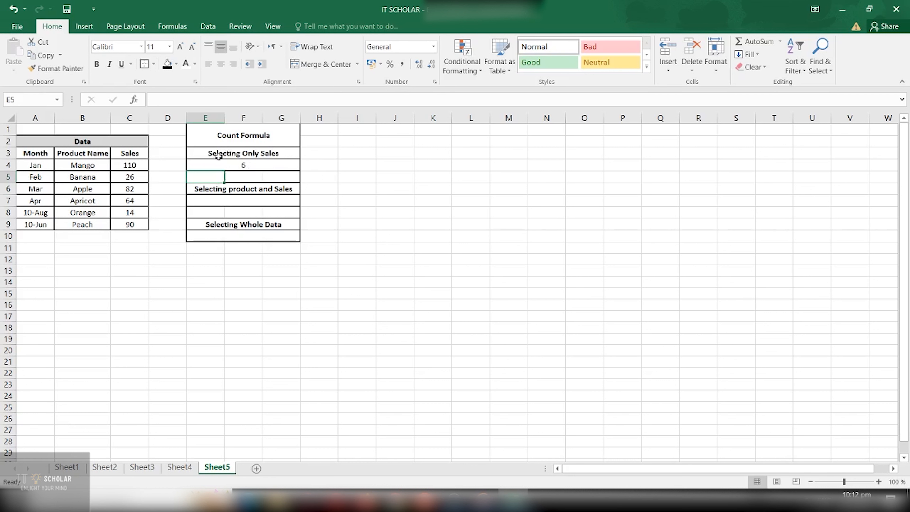
Review the Sales values and the combined Product Name and Sales range B3:C9 in the Data table.
click(228, 199)
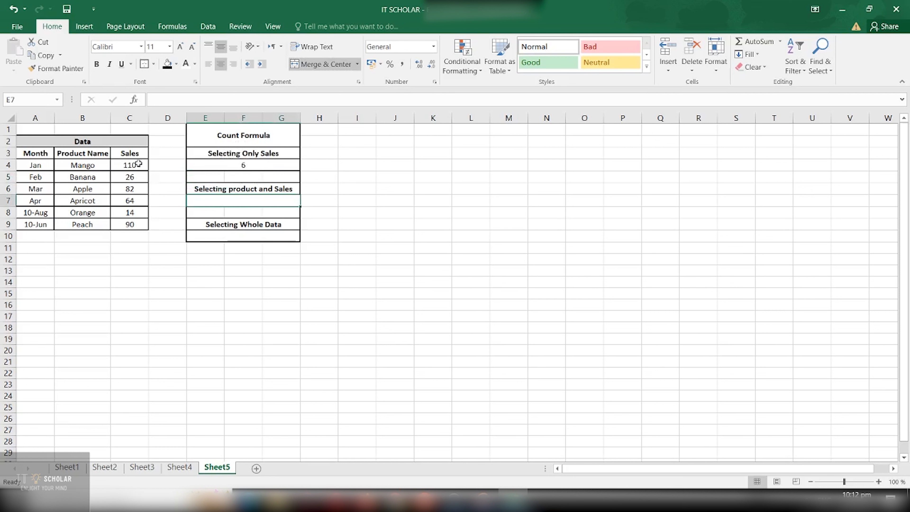
drag(139, 164, 129, 224)
click(162, 204)
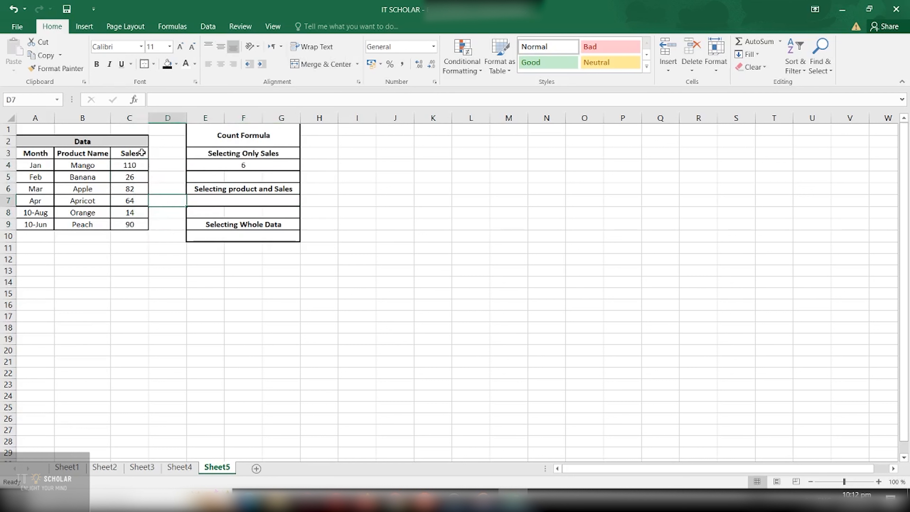
click(141, 153)
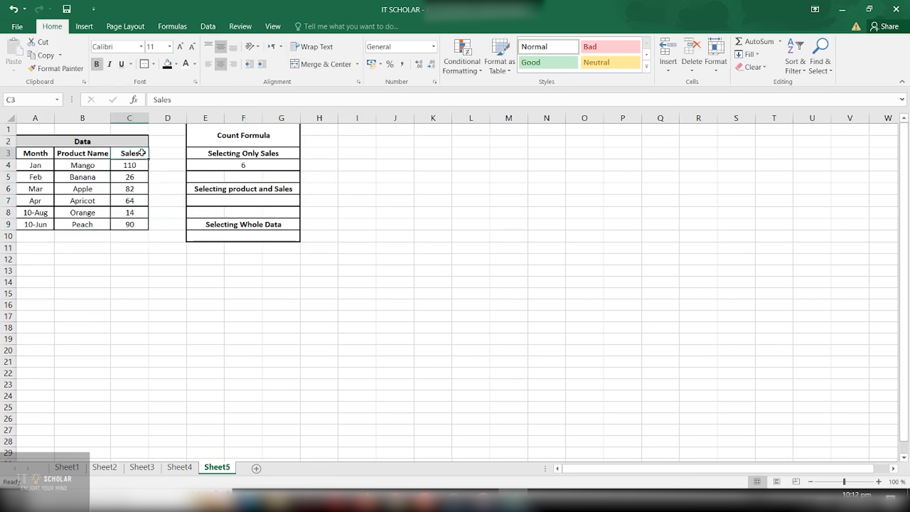
click(240, 198)
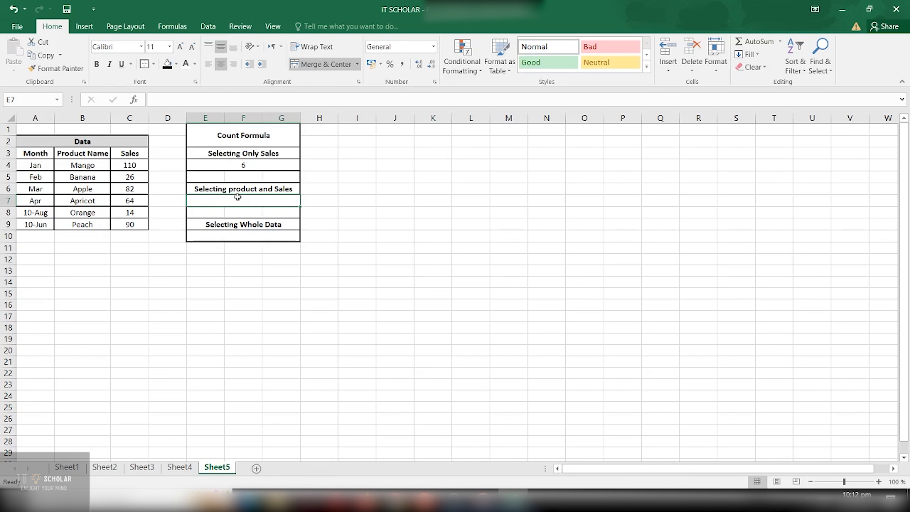
click(98, 145)
click(127, 152)
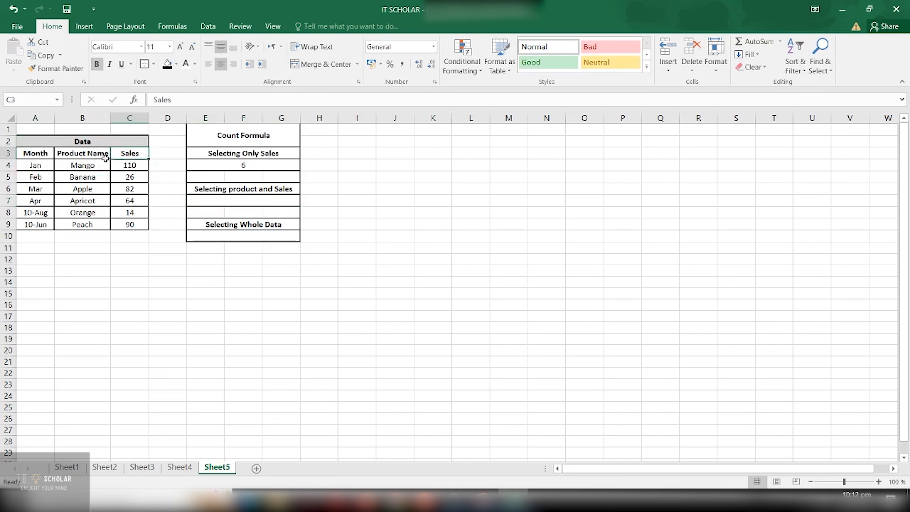
click(86, 155)
drag(85, 155, 128, 225)
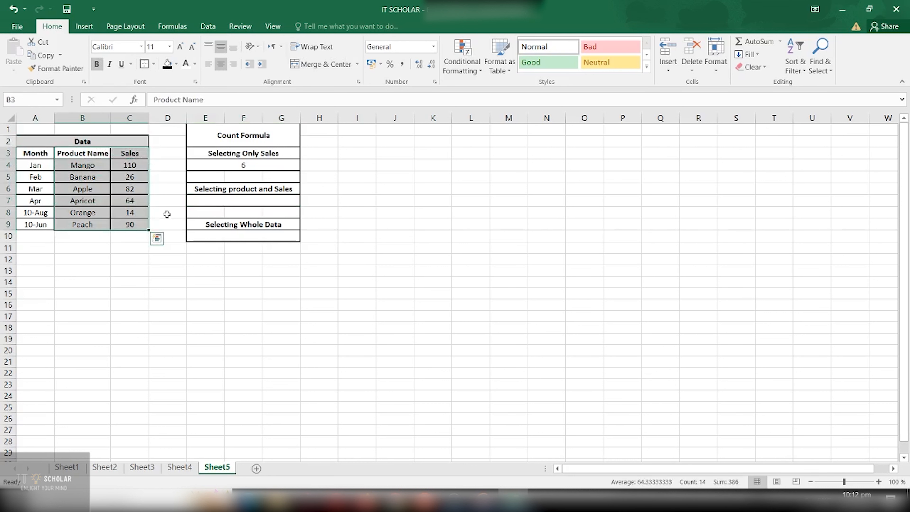
click(166, 213)
Enter =COUNT(B3:C9) in cell E7 under Selecting product and Sales to count numeric cells across both columns.
click(247, 201)
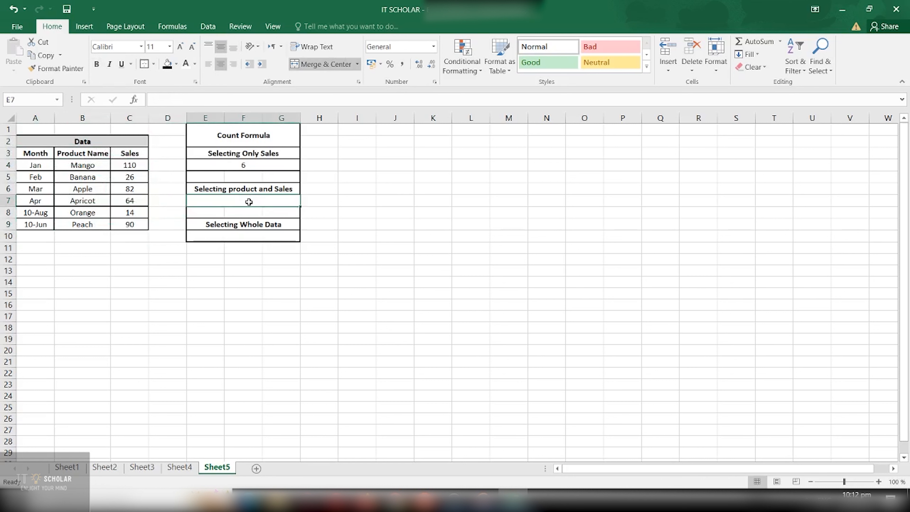
text(=)
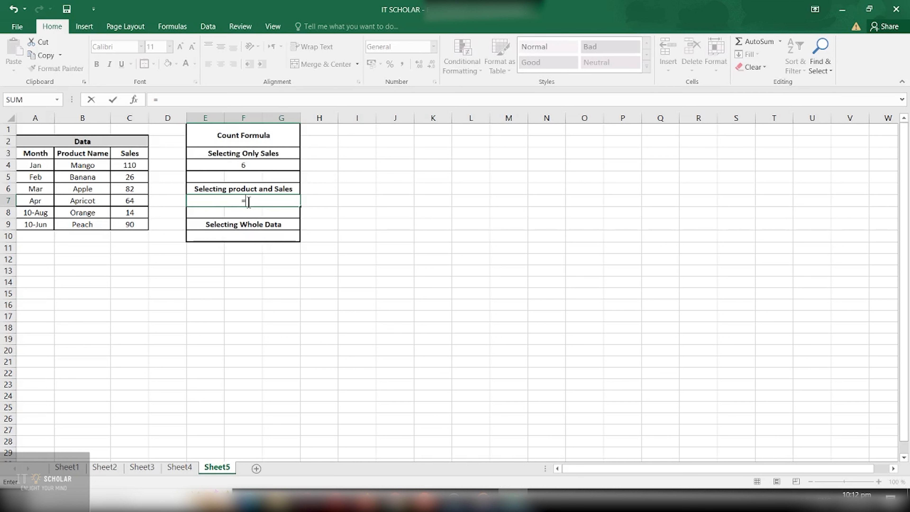
text(COUNT)
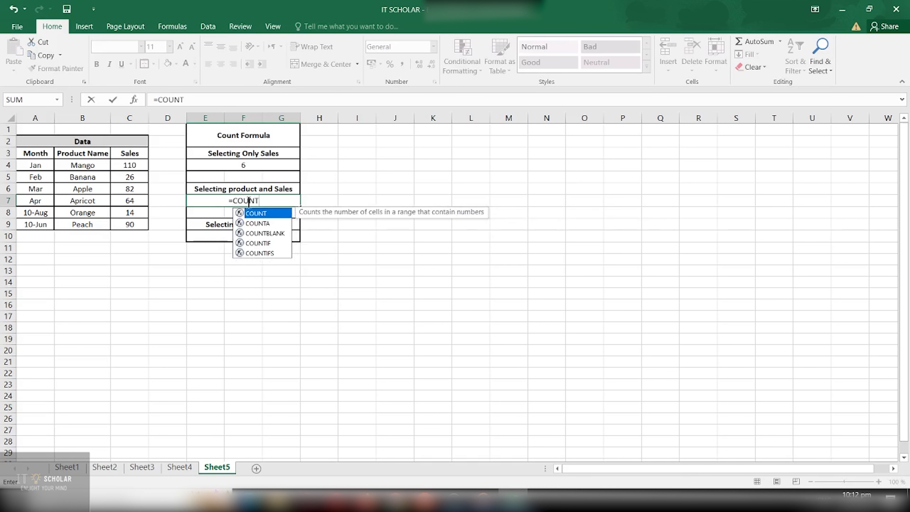
text((B)
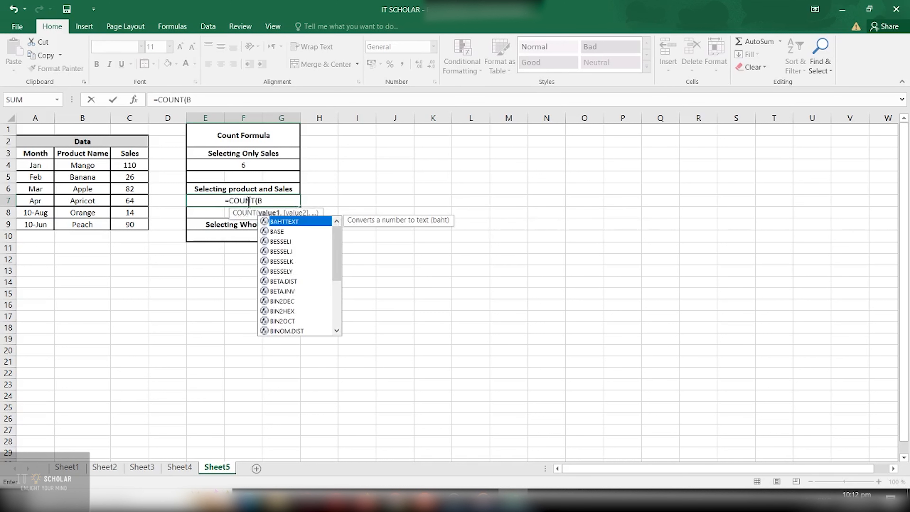
text(3:C)
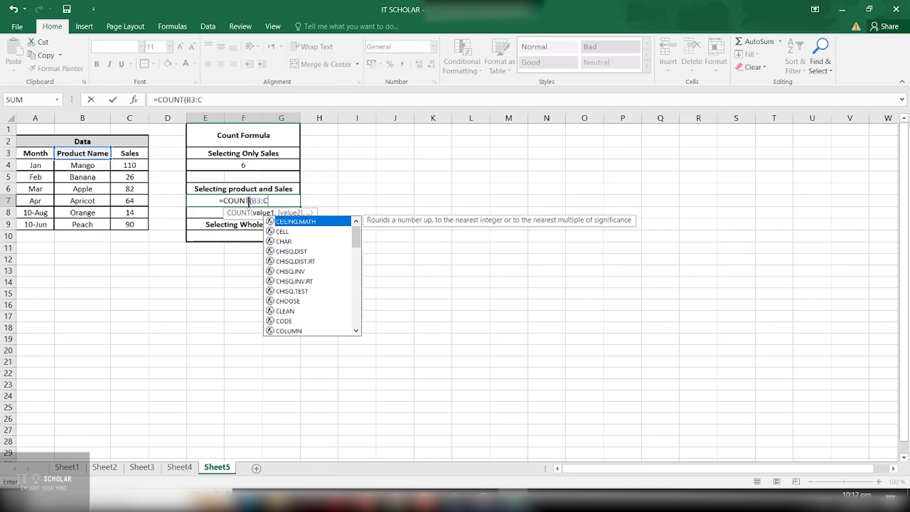
text(9)
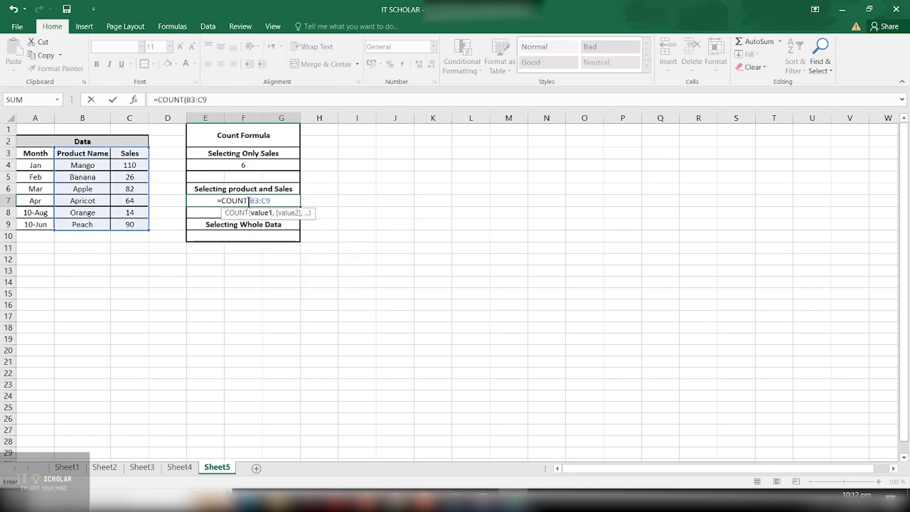
text())
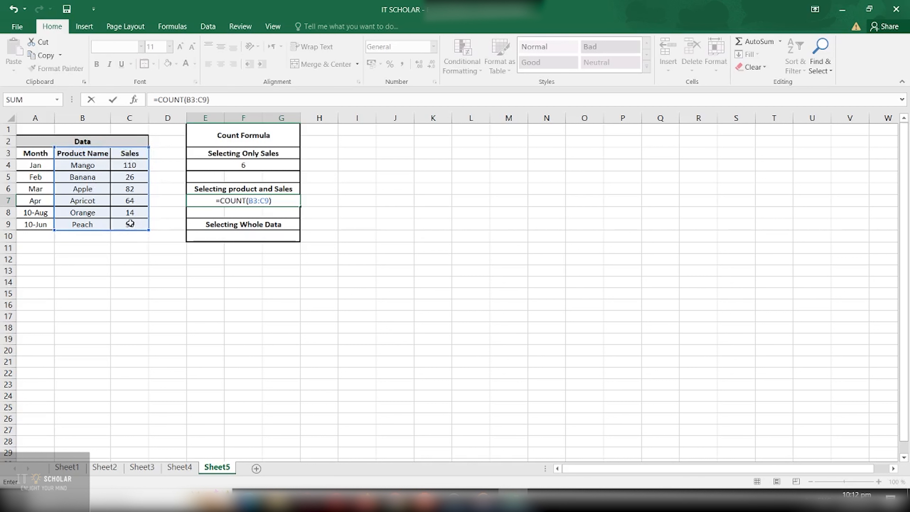
key(Return)
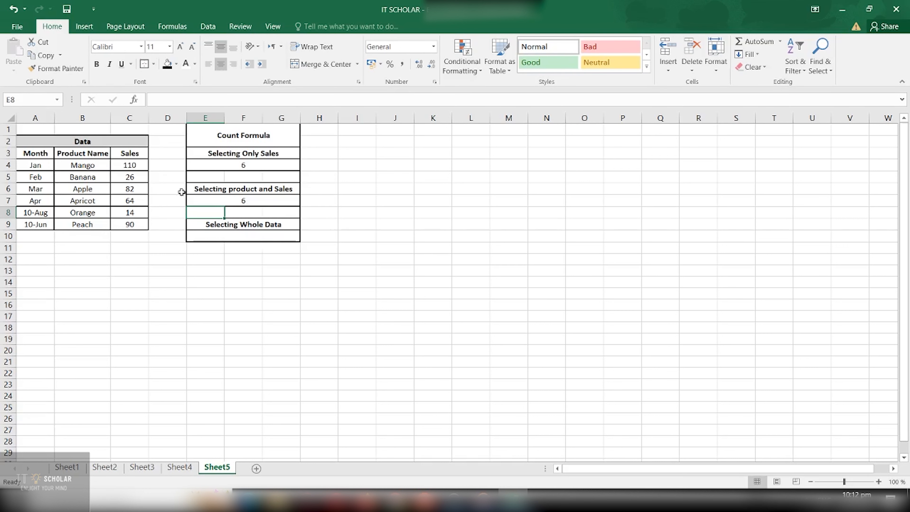
Check the formula in E7 against the Product Name and Sales cells, comparing the text entries with the numeric ones.
click(240, 199)
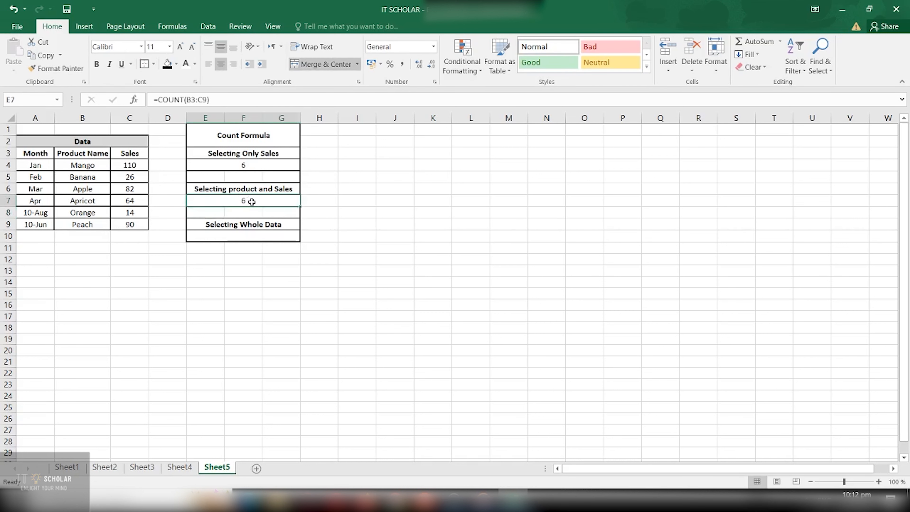
drag(77, 154, 130, 224)
drag(133, 165, 136, 224)
drag(129, 154, 92, 226)
click(89, 215)
click(88, 176)
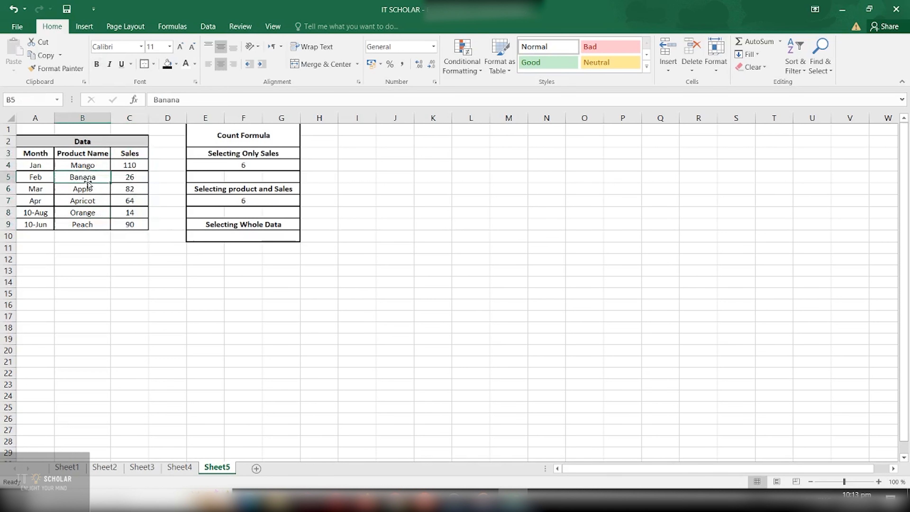
click(89, 198)
click(89, 179)
drag(89, 187, 89, 221)
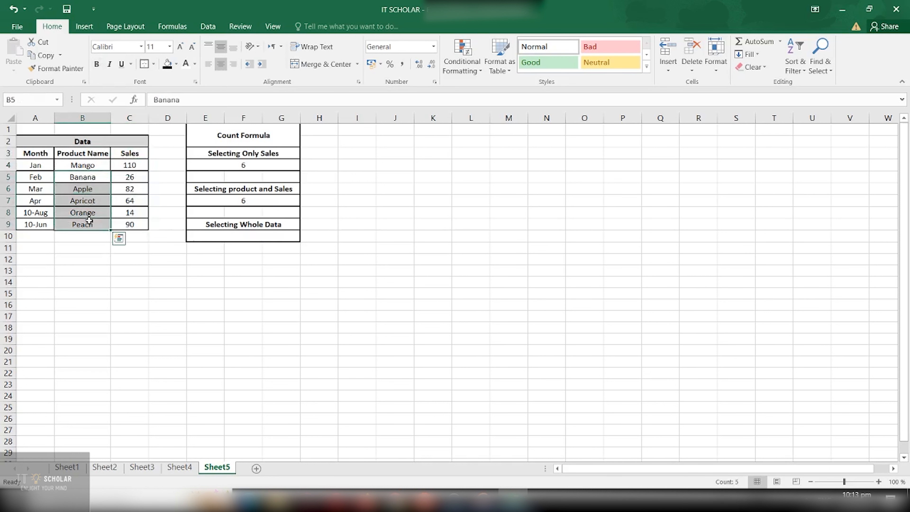
click(145, 257)
Enter =COUNT(A3:C9) in cell E10 under Selecting Whole Data to count numeric cells across Month, Product Name and Sales.
click(214, 235)
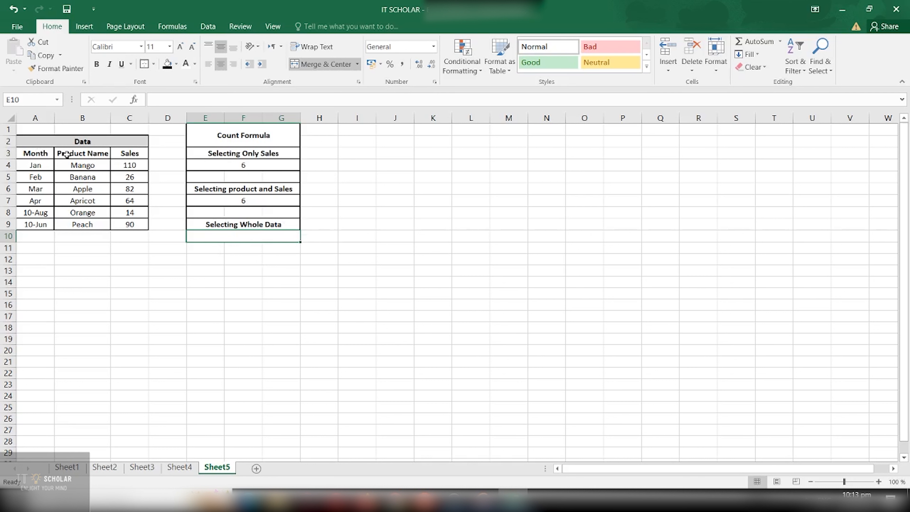
click(31, 158)
click(68, 154)
click(121, 155)
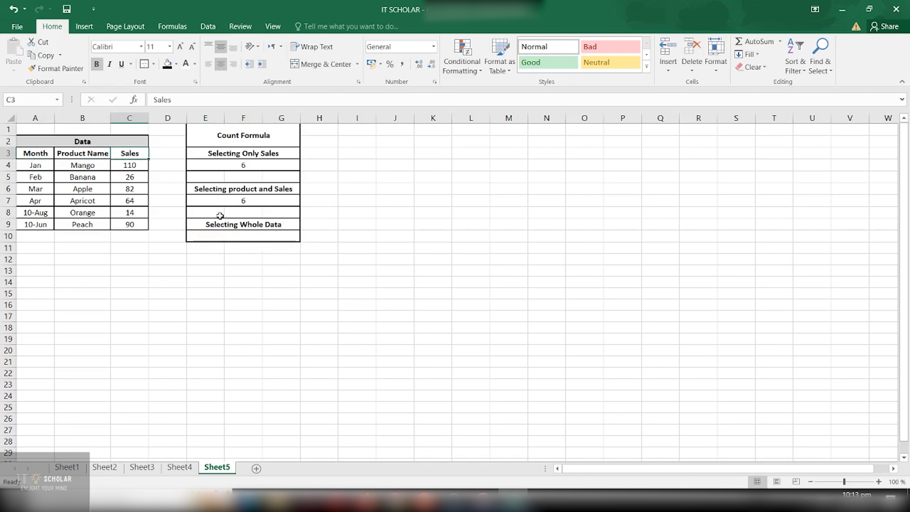
click(224, 237)
text(=)
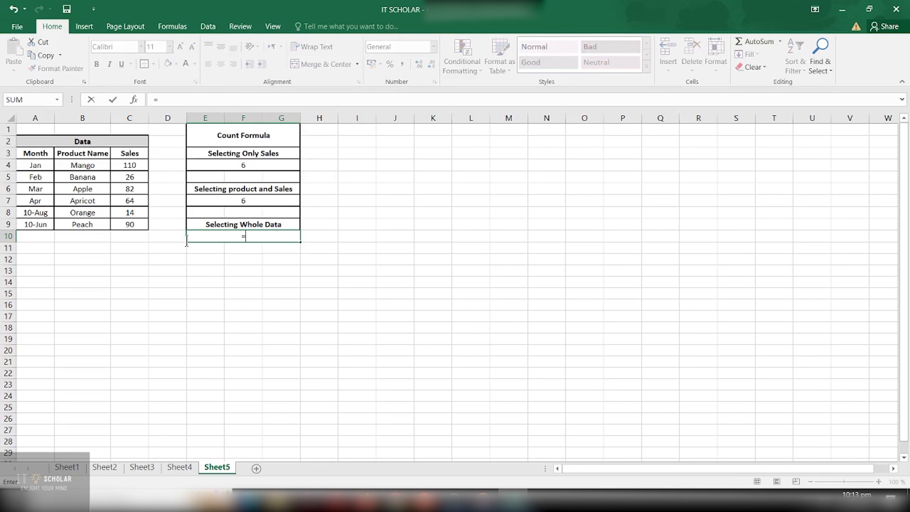
text(CO)
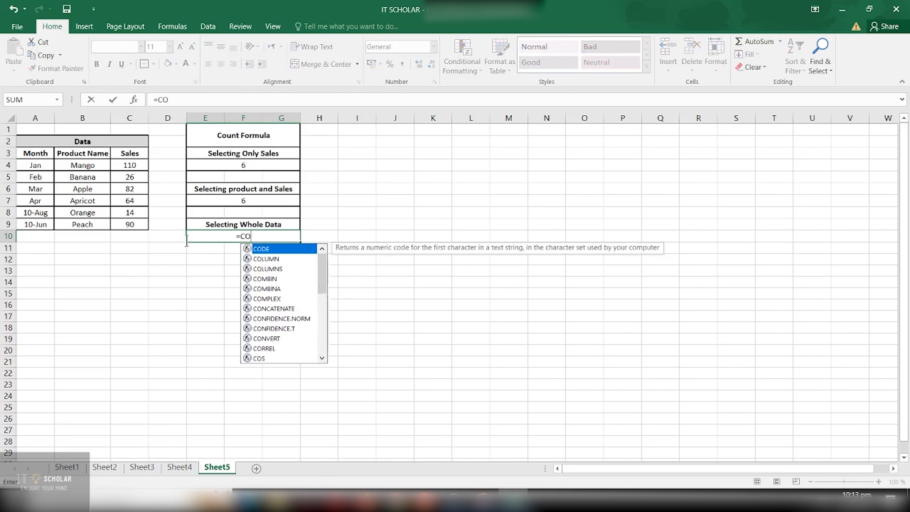
text(UNT()
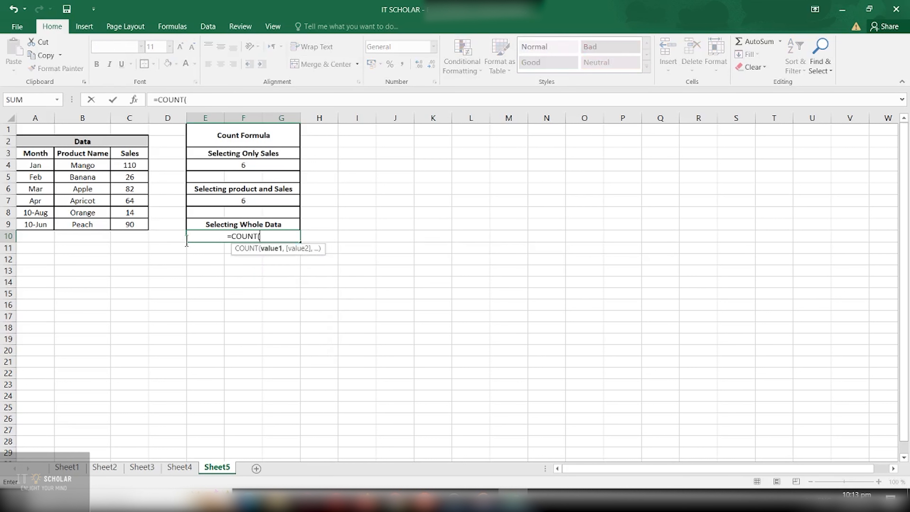
text(A3:)
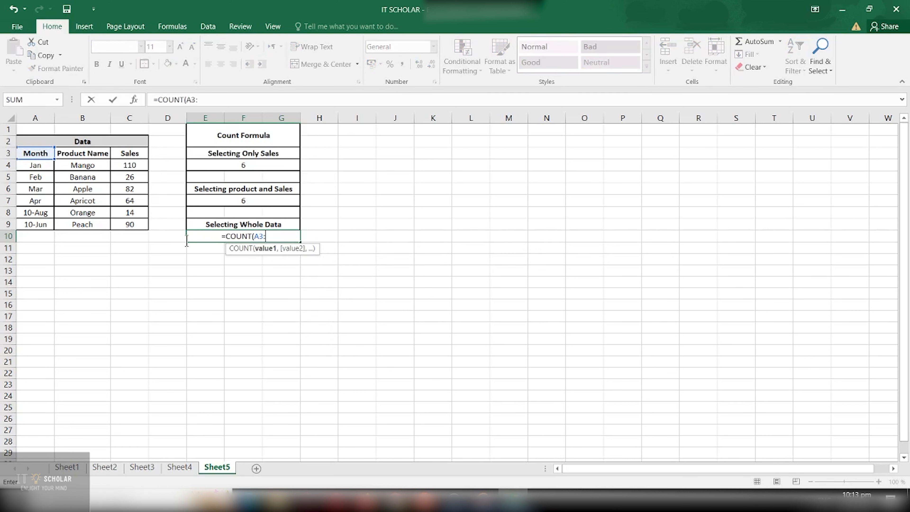
text(C9))
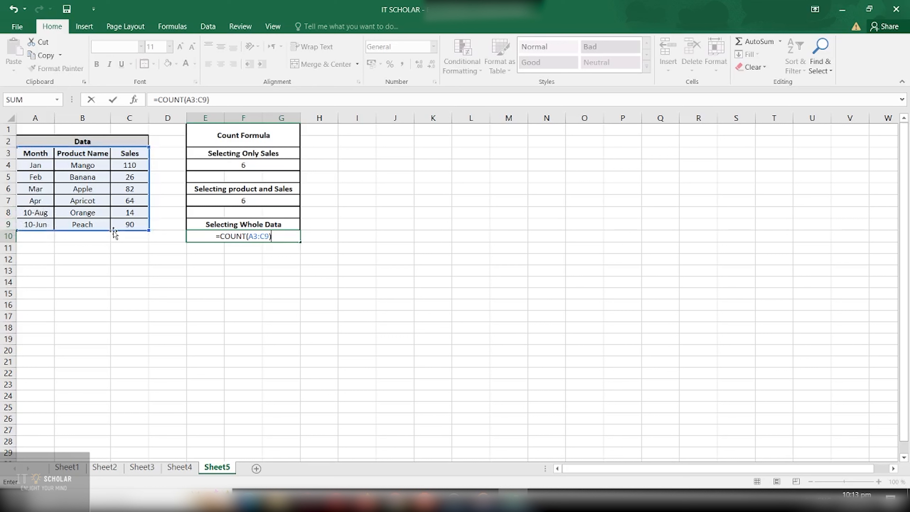
key(Return)
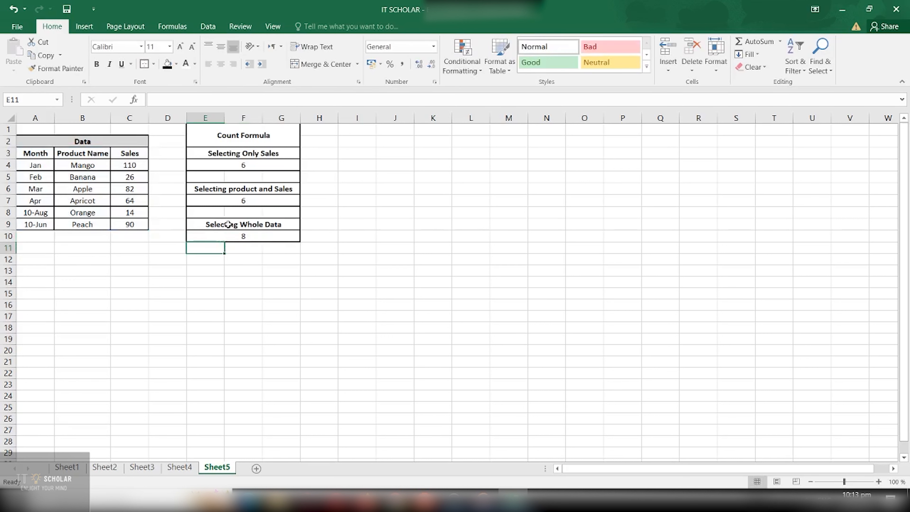
Check the formula in E10 against the whole Data table, examining the Month entries in A8 and A9 as date values.
click(248, 238)
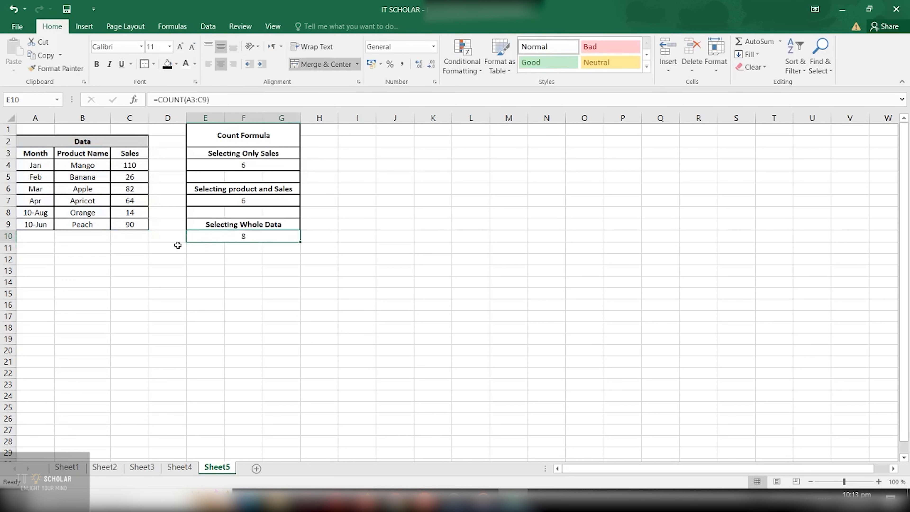
click(51, 215)
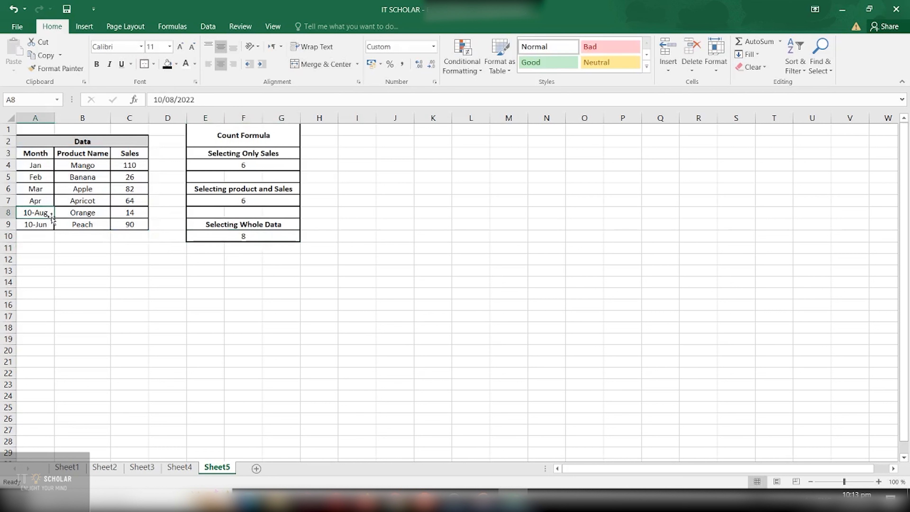
click(49, 247)
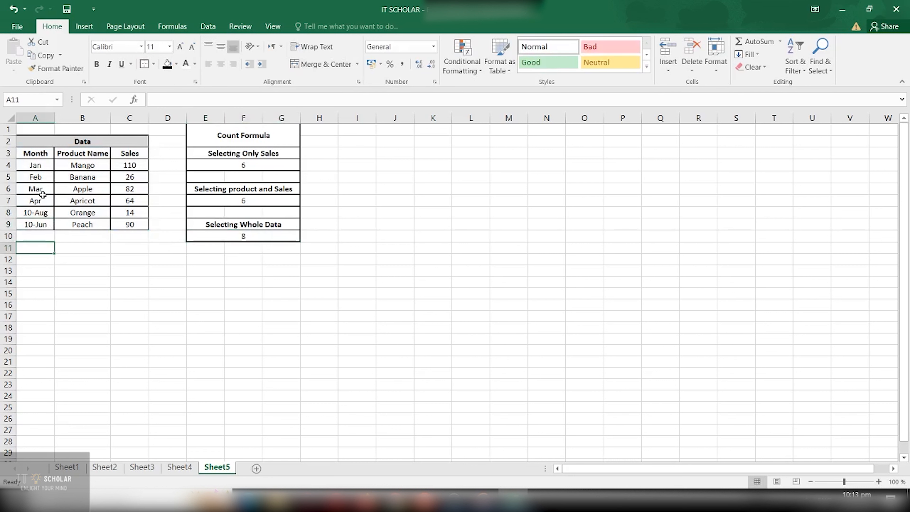
drag(37, 166, 135, 224)
click(82, 248)
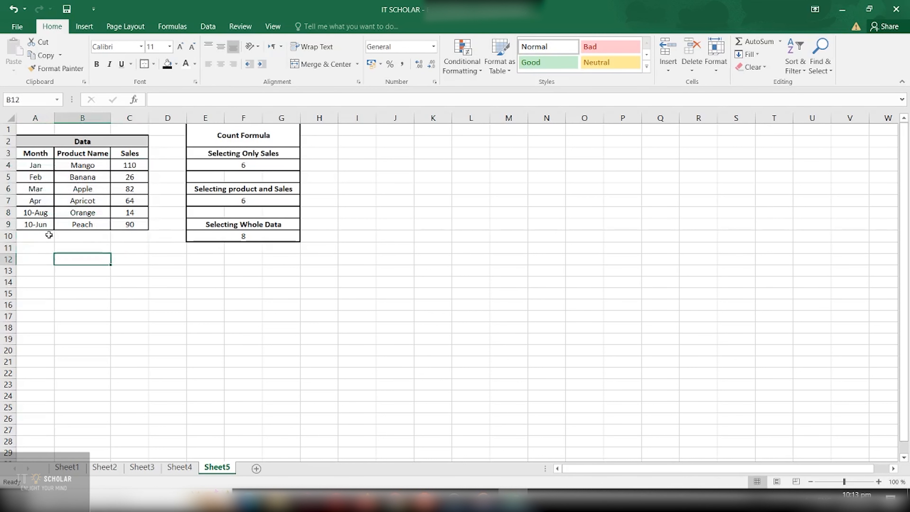
click(44, 223)
drag(47, 212, 48, 222)
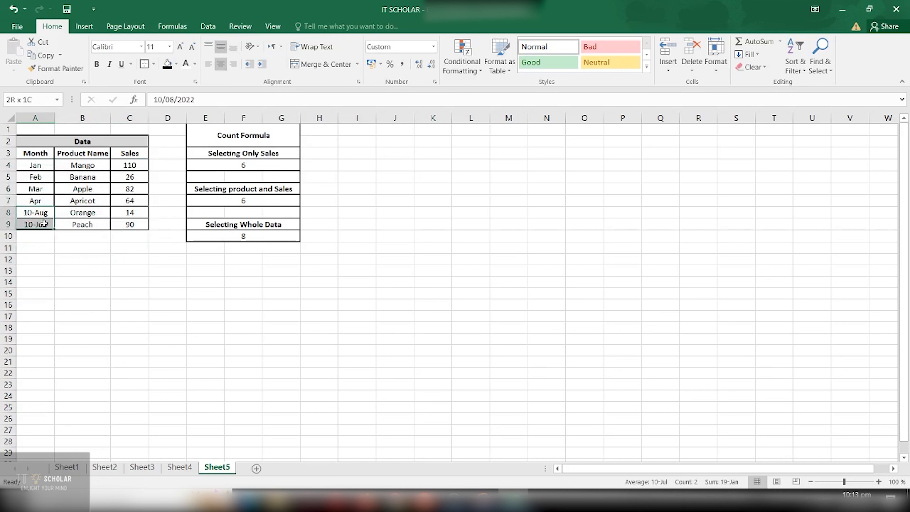
click(59, 254)
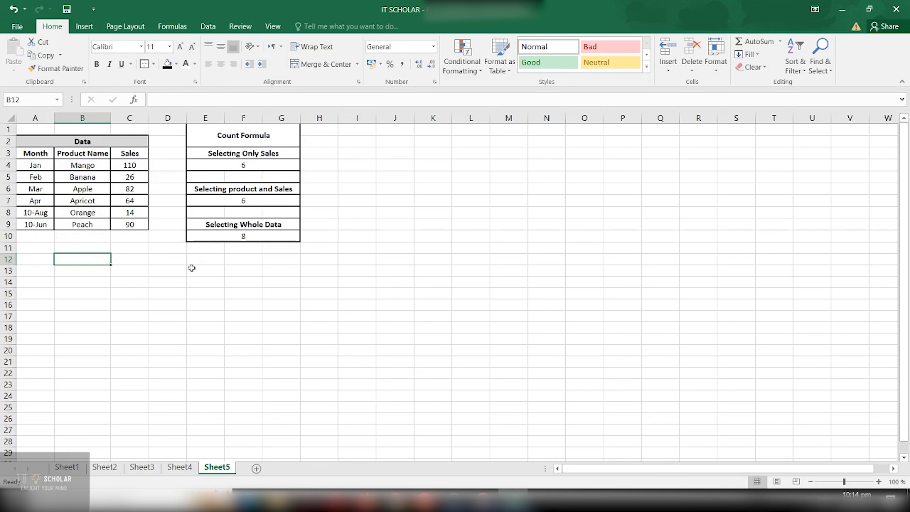
Switch to Sheet1 to view the IT SCHOLAR channel banner.
click(79, 470)
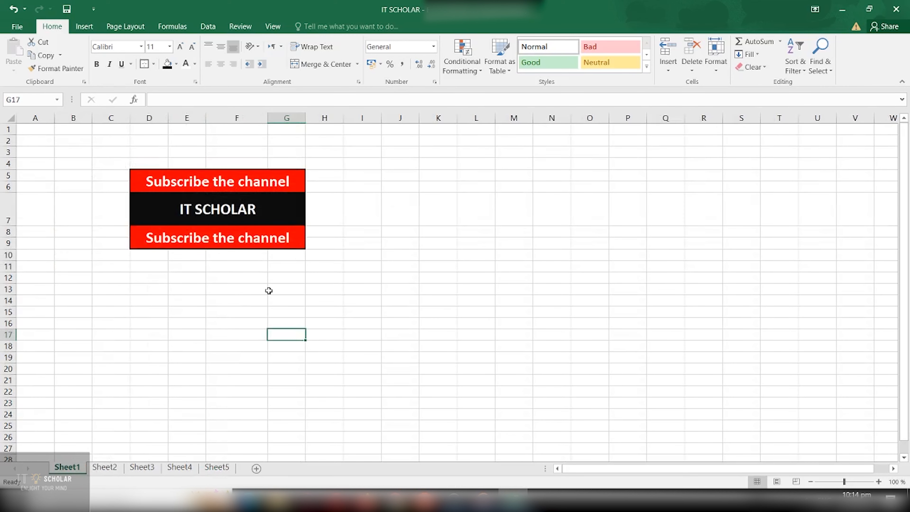
drag(151, 268, 177, 266)
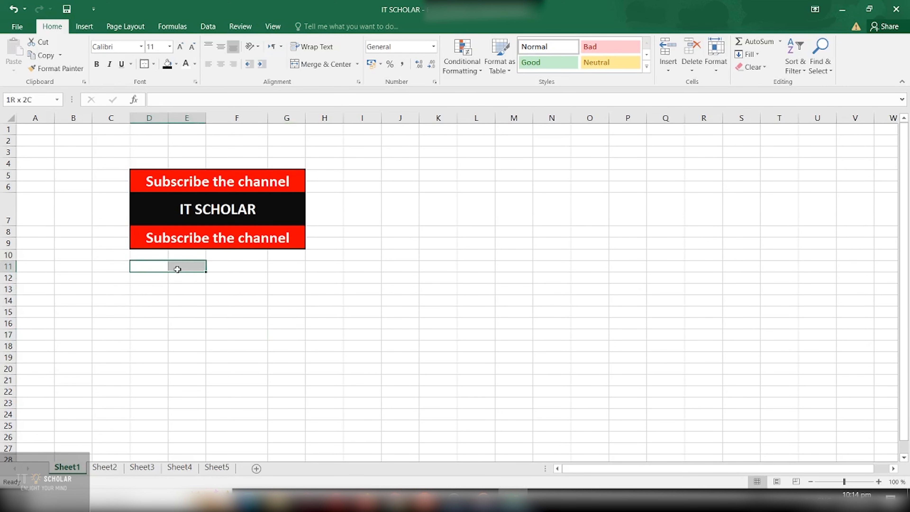
click(230, 289)
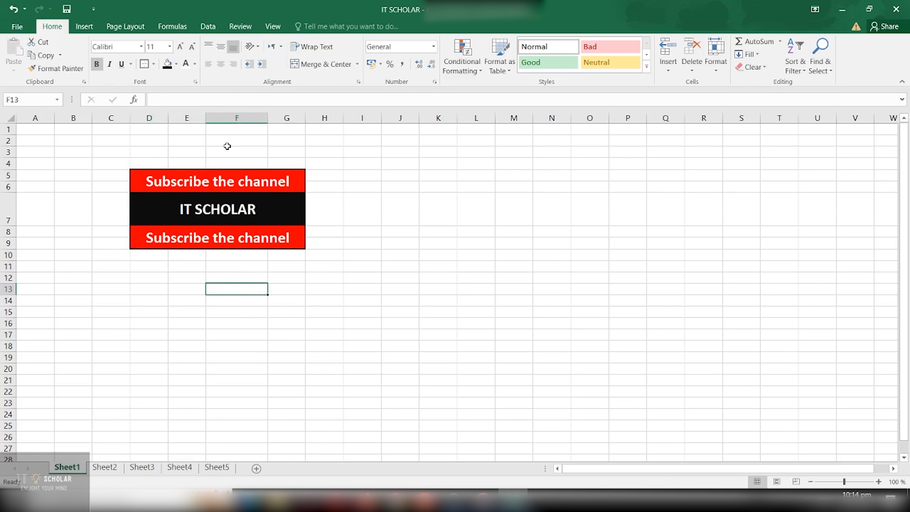